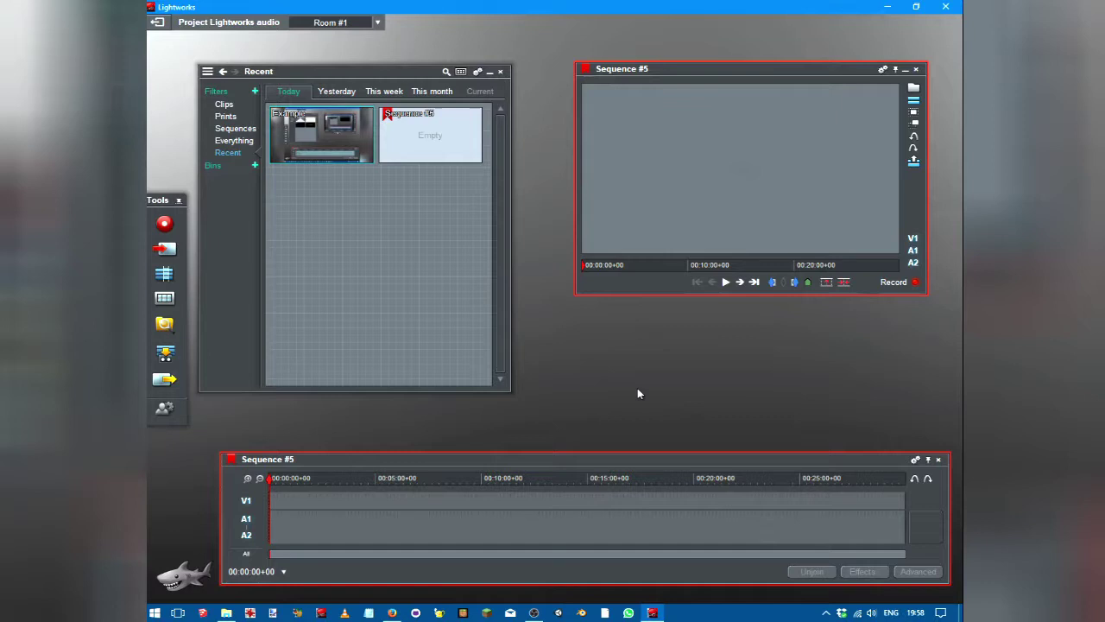
# - Insert the Example clip with tracks V1, A1 and A2 into Sequence #5 and play it
pyautogui.doubleClick(362, 129)
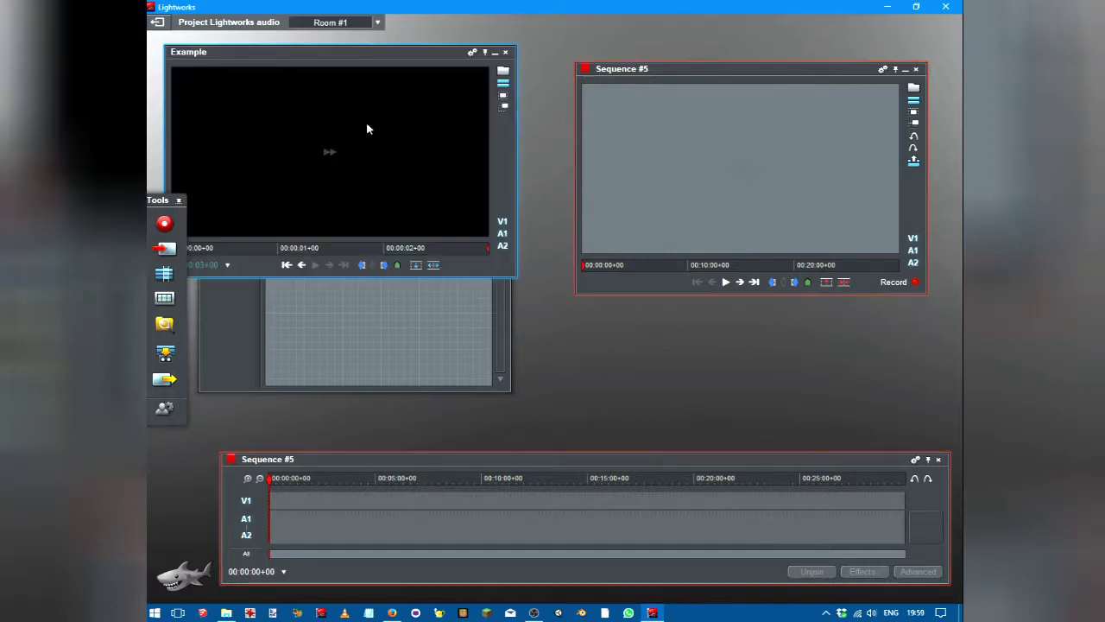
pyautogui.click(433, 265)
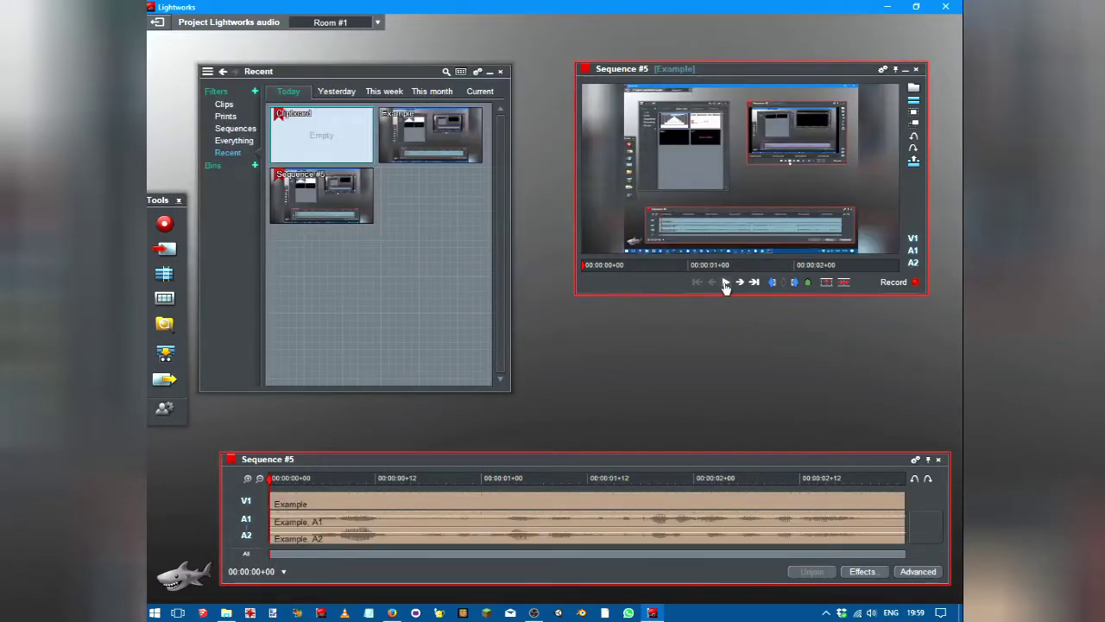
pyautogui.click(725, 282)
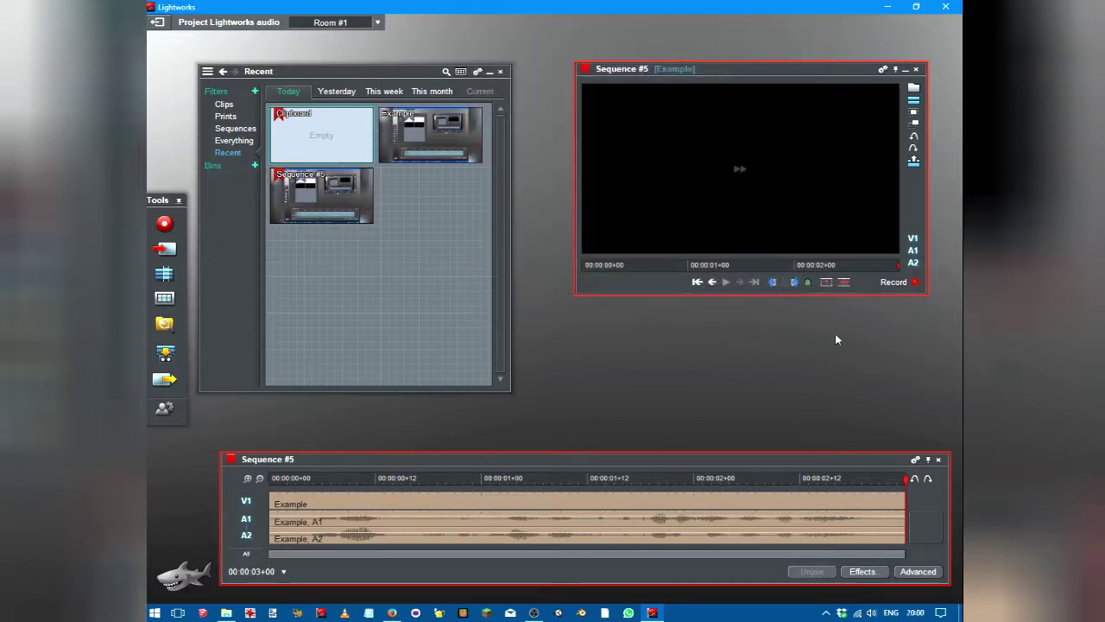
# - Show the Audio Mixer for Sequence #5 and set the A1 and A2 pans to centre
pyautogui.click(882, 69)
pyautogui.click(913, 201)
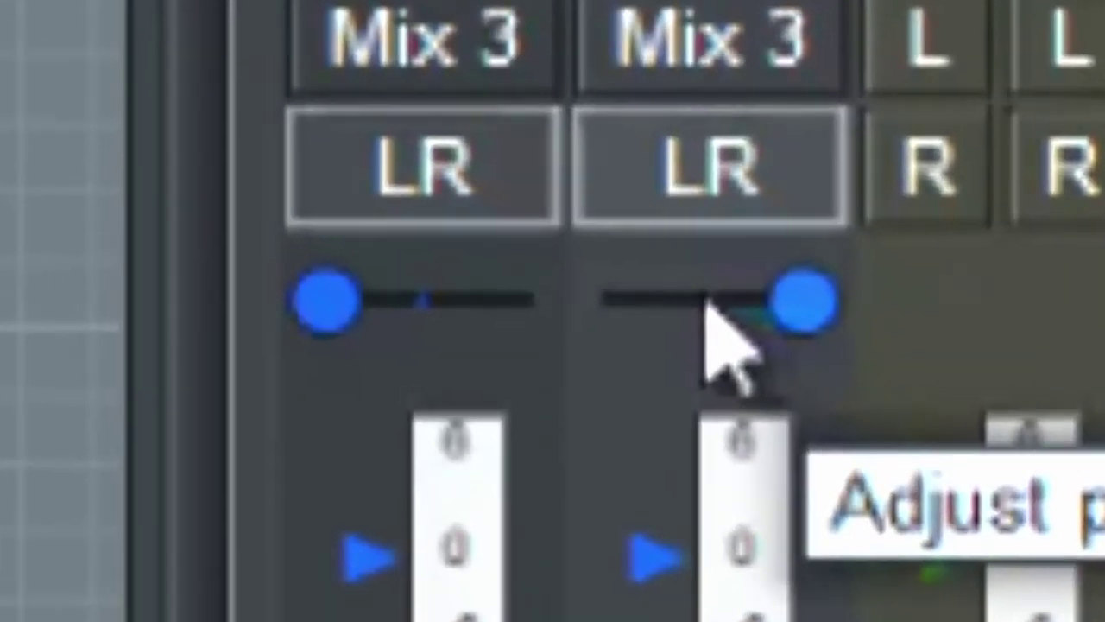
pyautogui.click(664, 304)
pyautogui.click(456, 304)
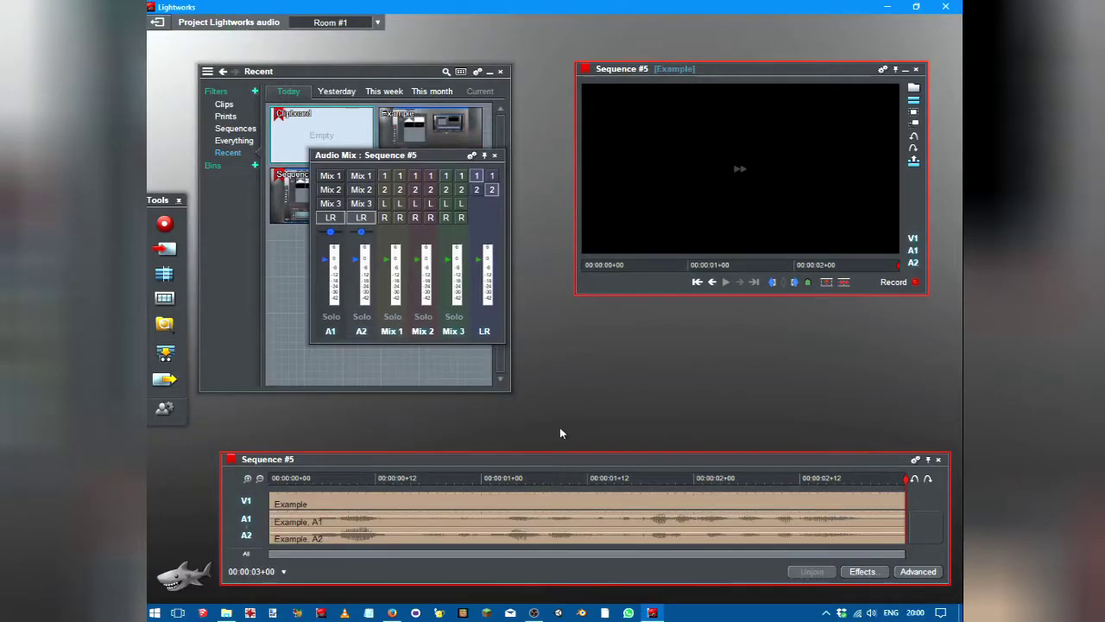
pyautogui.moveTo(517, 478); pyautogui.dragTo(270, 478)
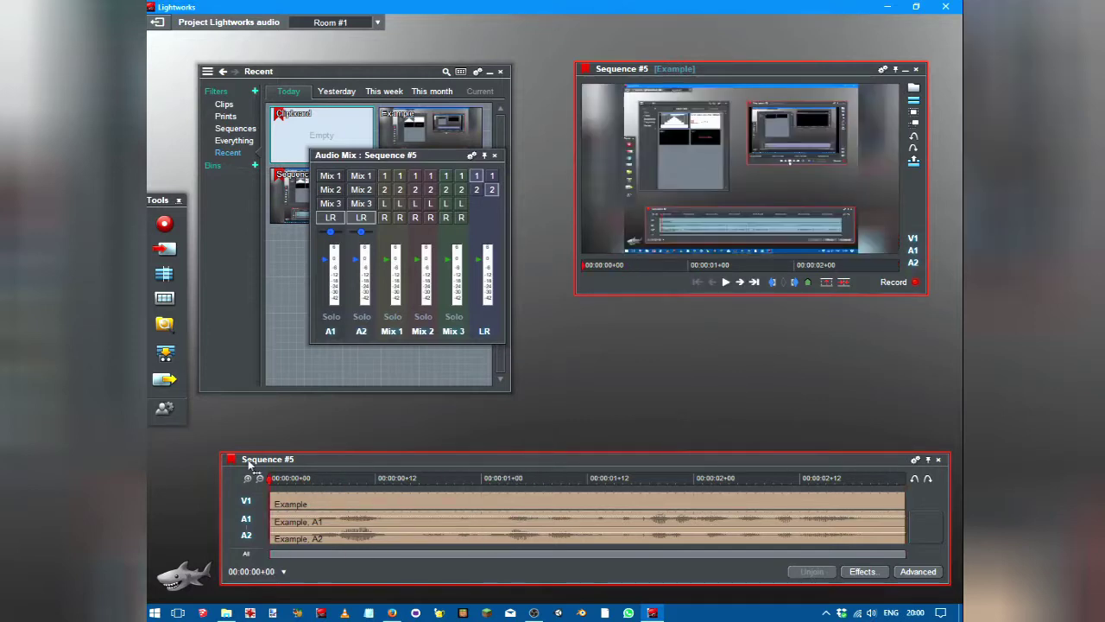
pyautogui.click(725, 281)
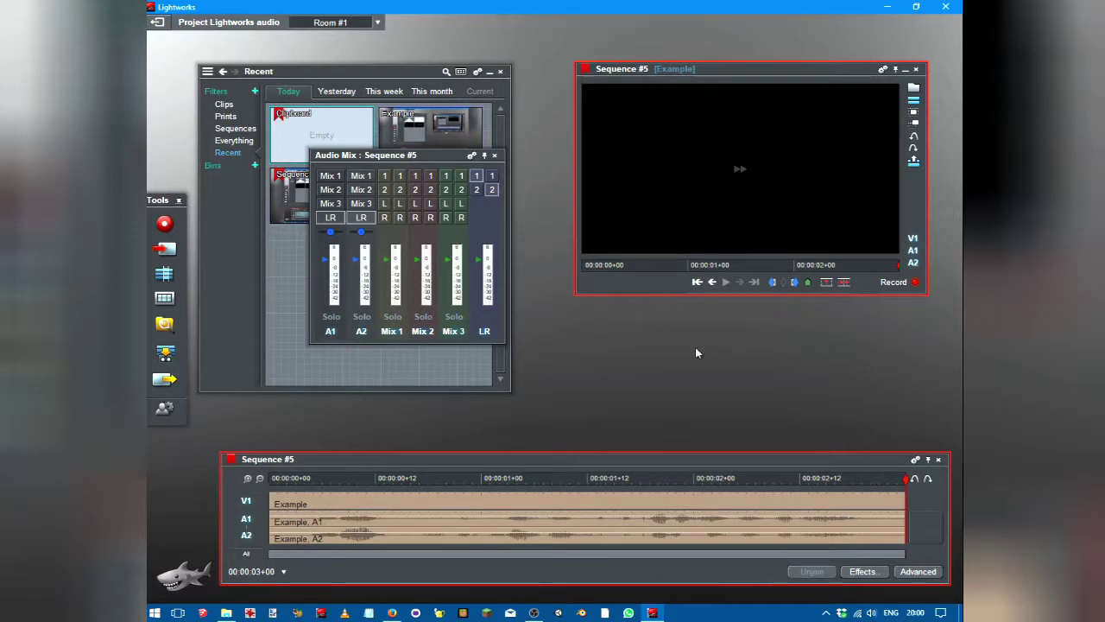
# - Exclude tracks A1 and V1, paste the copied A1 audio onto A2, and play the sequence
pyautogui.rightClick(247, 519)
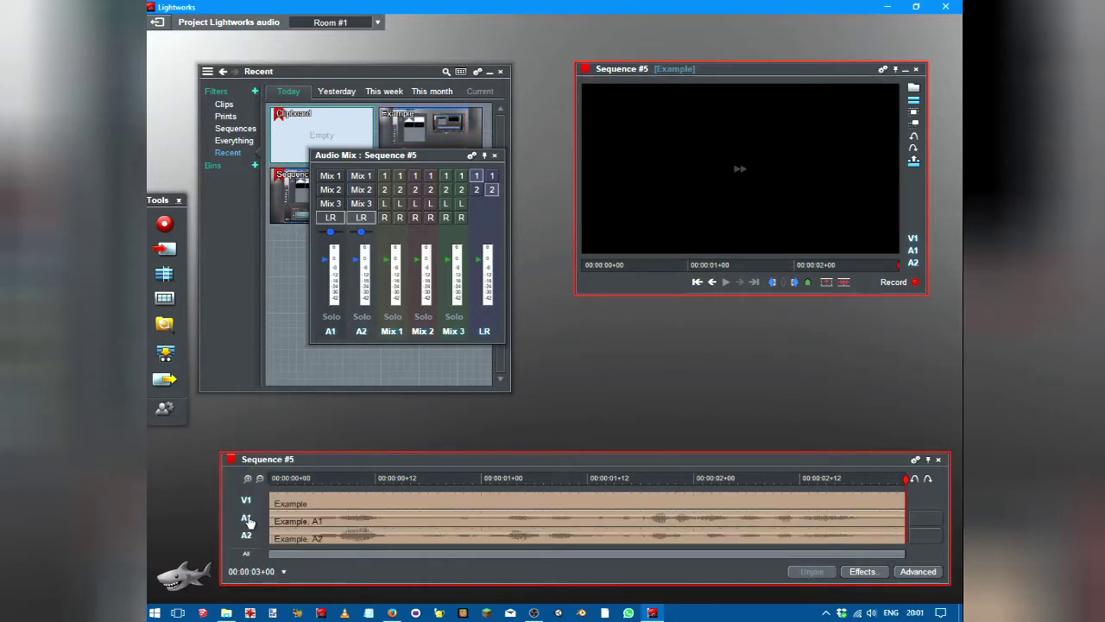
pyautogui.click(247, 519)
pyautogui.click(246, 499)
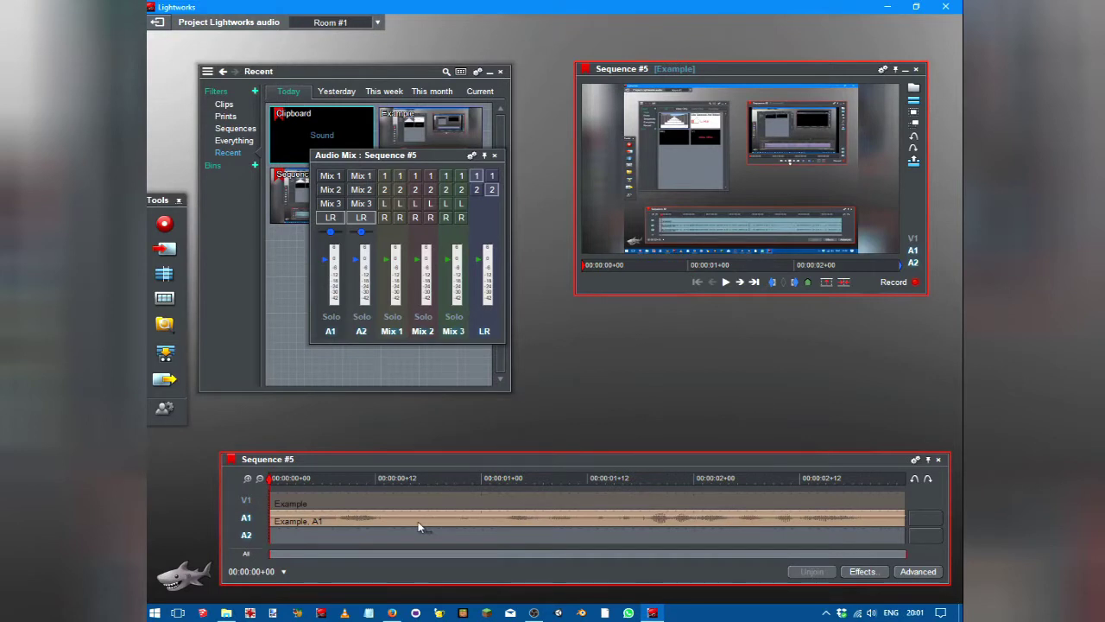
pyautogui.hotkey('ctrl', 'z')
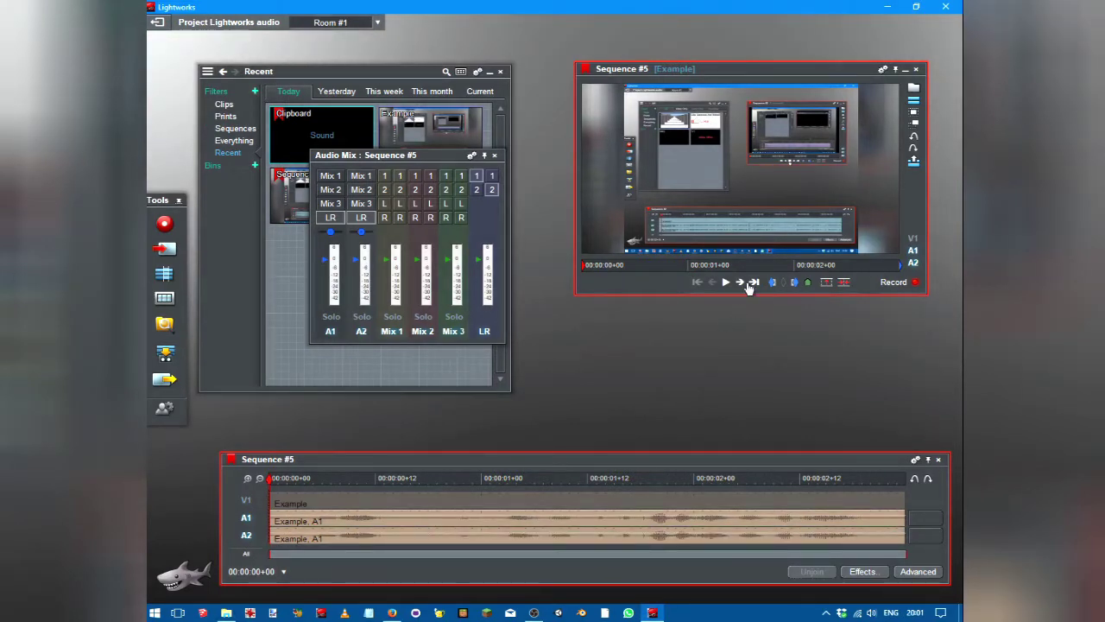
pyautogui.click(725, 282)
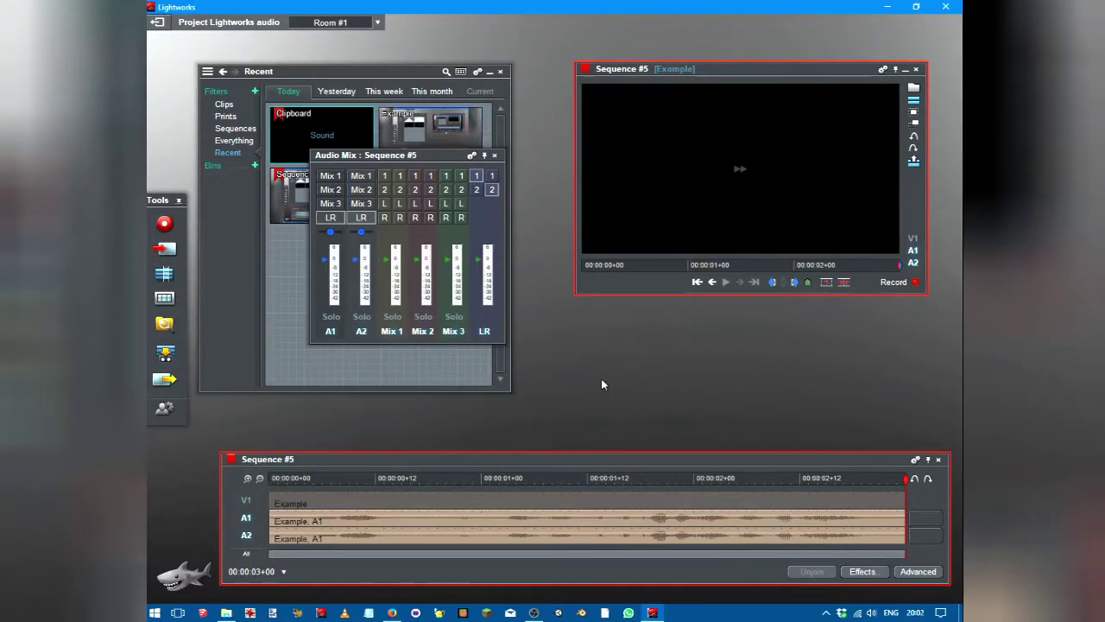
# - Play Sequence #5 from the start, then move the Audio Mix panel down and right
pyautogui.press('Home')
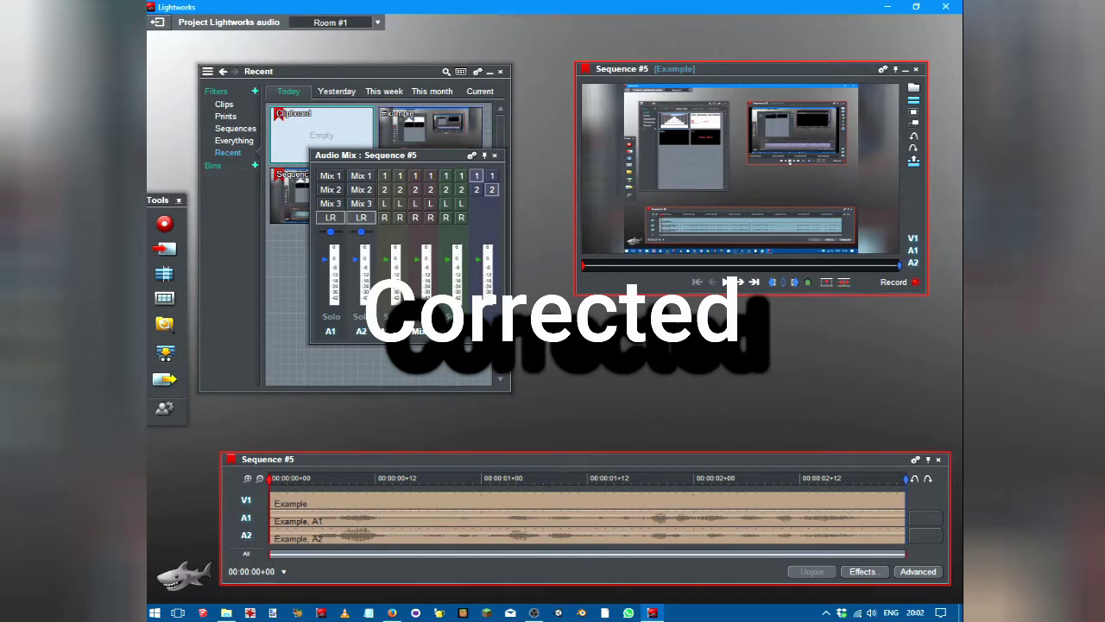
pyautogui.click(724, 285)
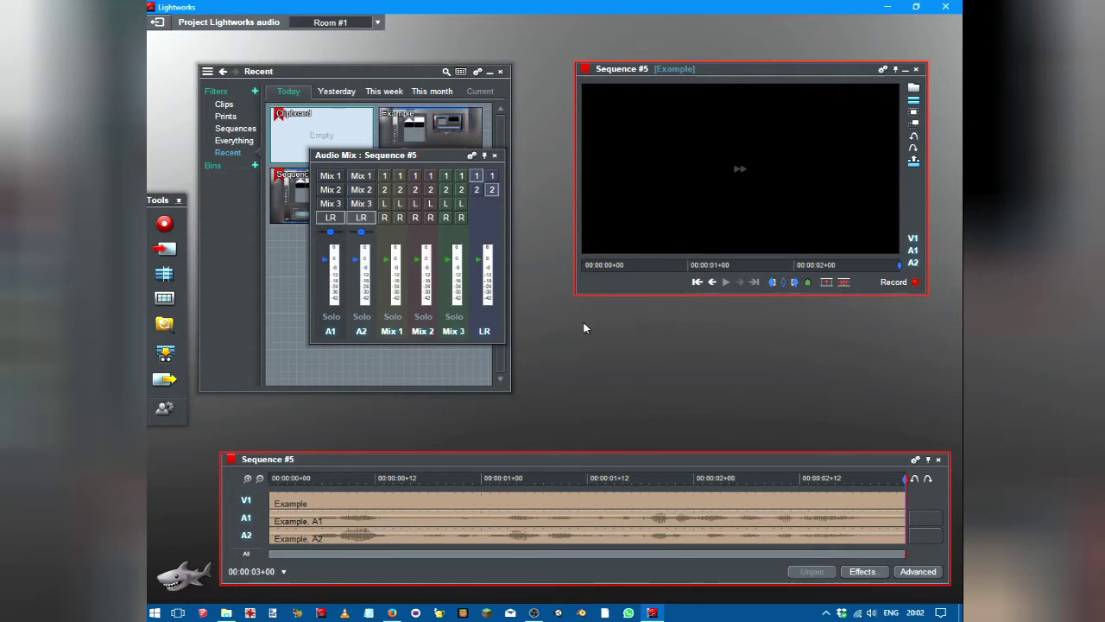
pyautogui.moveTo(438, 177)
pyautogui.mouseDown()
pyautogui.moveTo(546, 251)
pyautogui.moveTo(472, 200)
pyautogui.mouseUp()
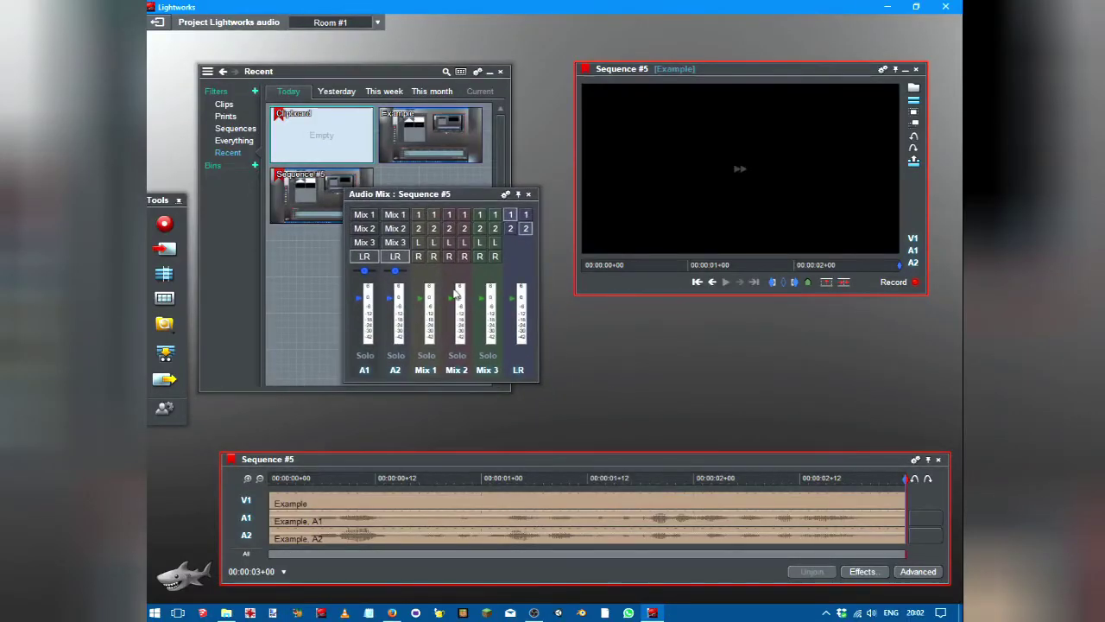